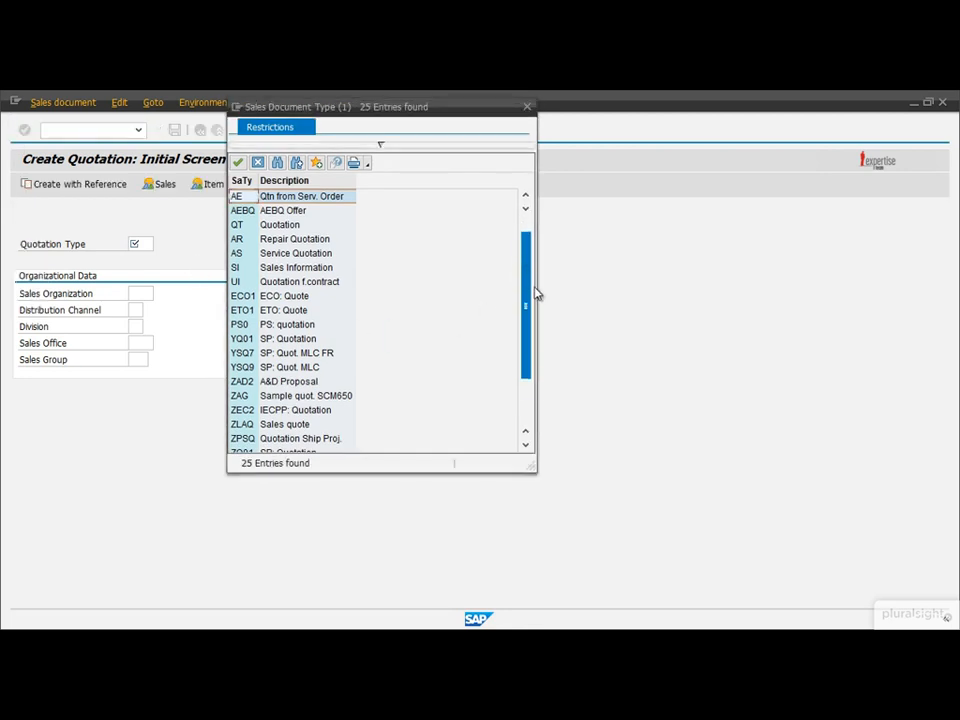
Step: Choose QT (Quotation) from the available sales document types as the quotation type
scroll(536, 339, down, 3)
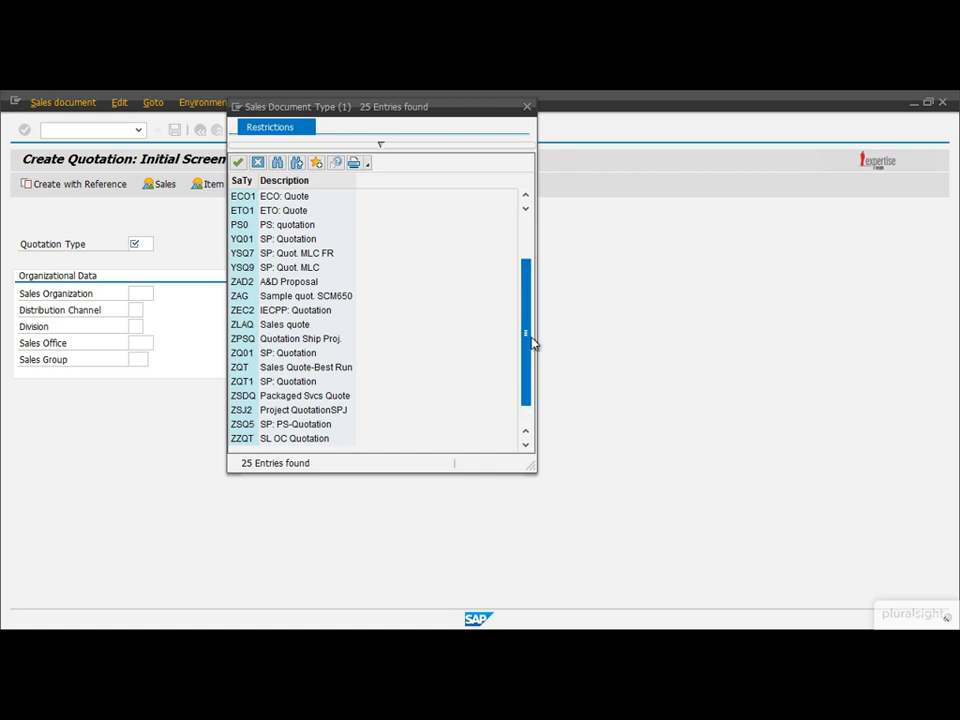
scroll(525, 305, up, 3)
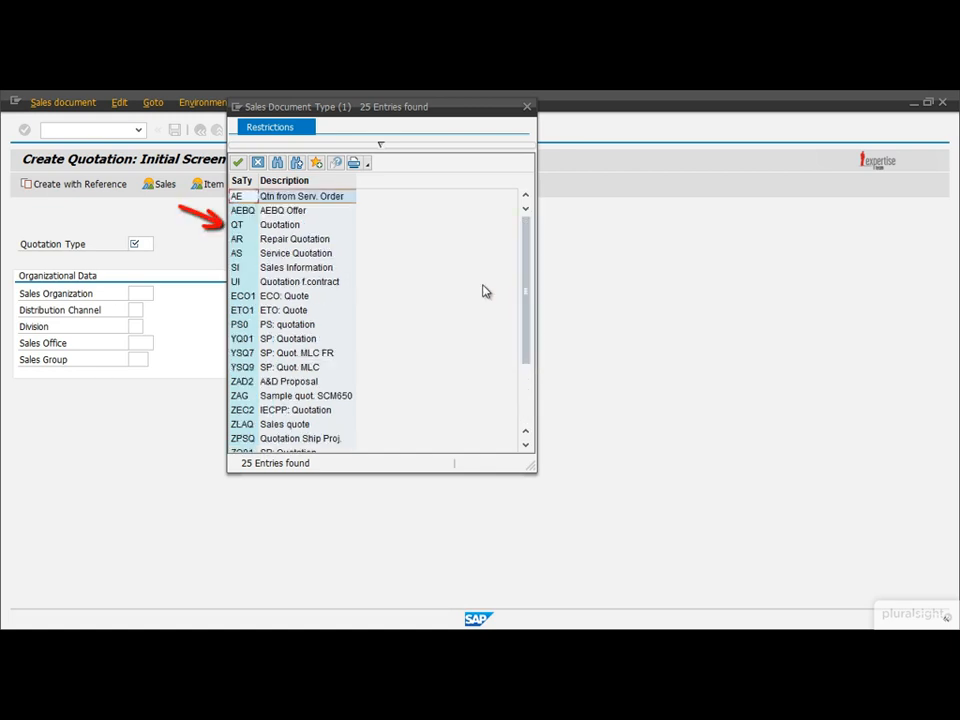
click(255, 224)
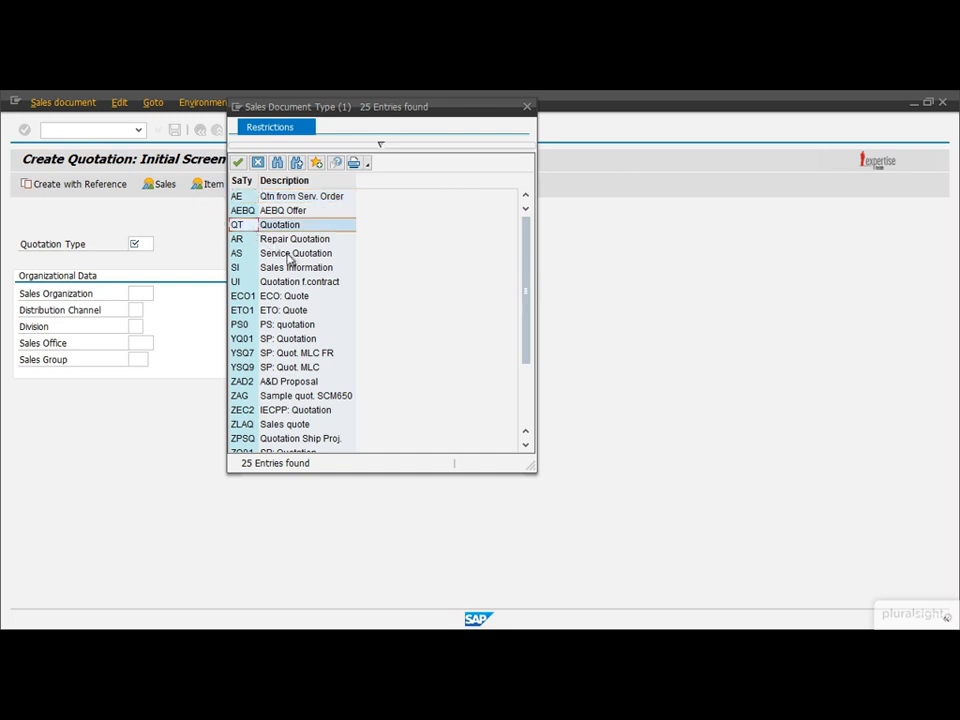
key(Return)
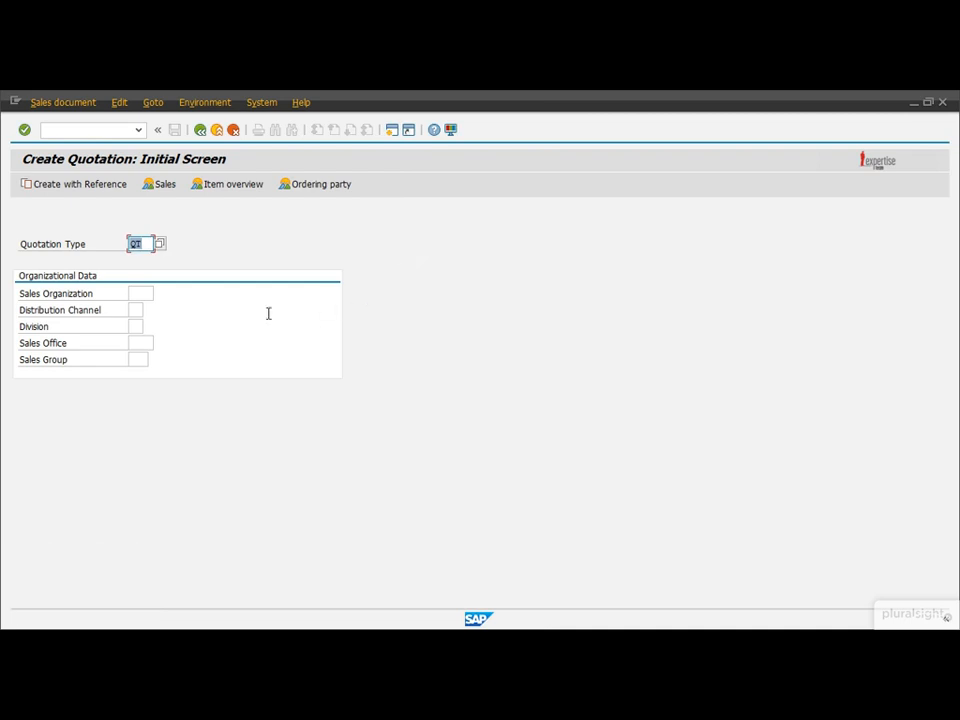
click(139, 296)
click(133, 309)
click(133, 326)
click(133, 343)
click(137, 360)
Step: Look up the sales organizations and choose 1000, Germany Frankfurt, for the quotation
click(139, 293)
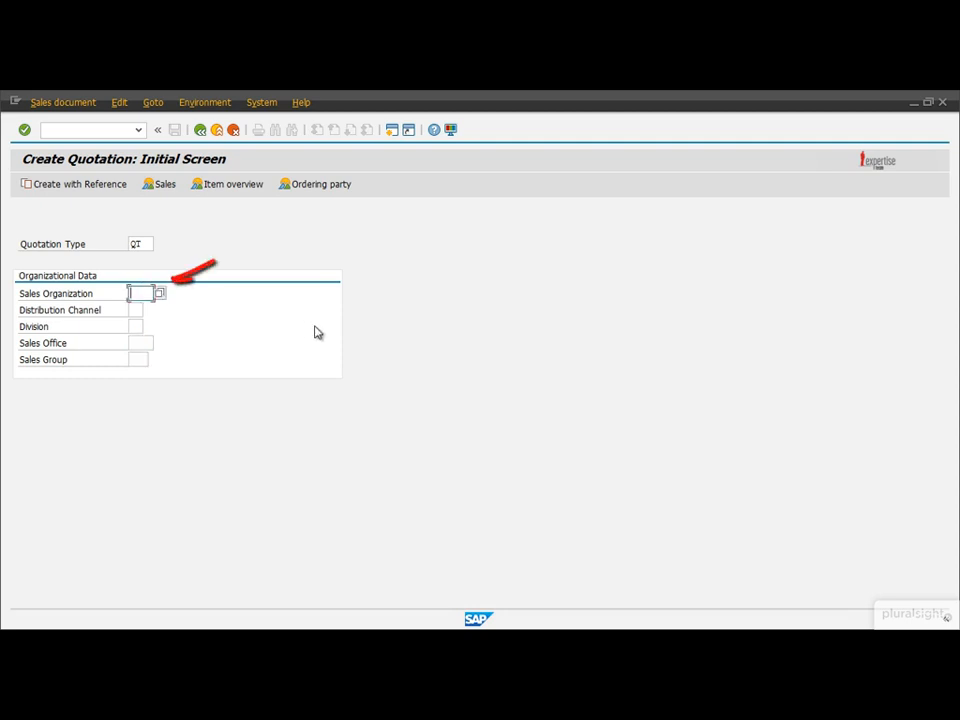
click(160, 293)
drag(186, 245, 364, 142)
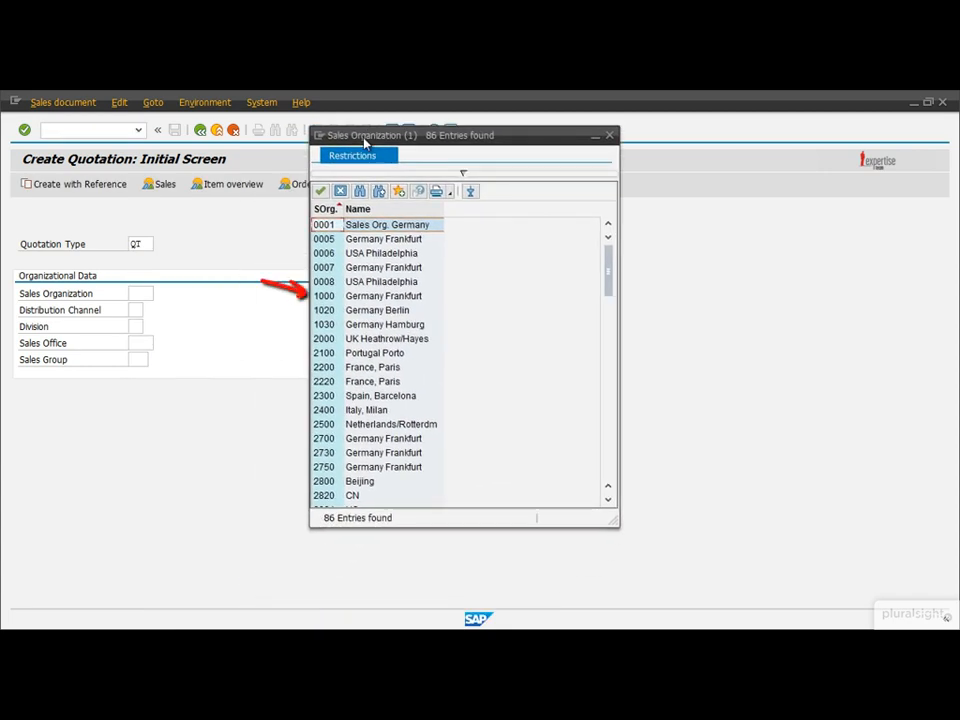
click(386, 297)
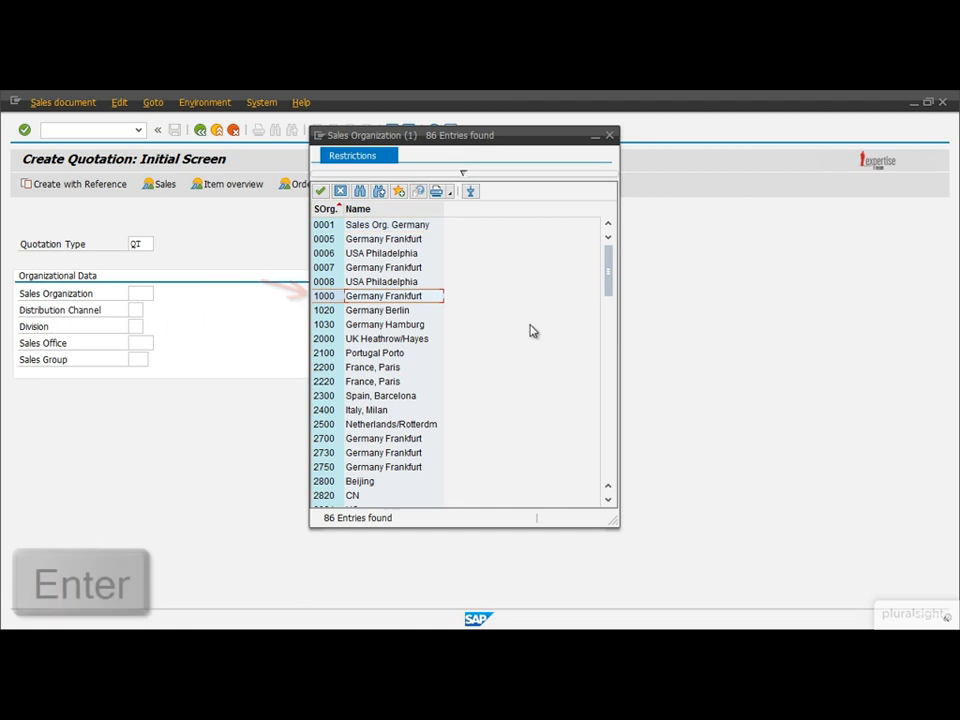
key(Return)
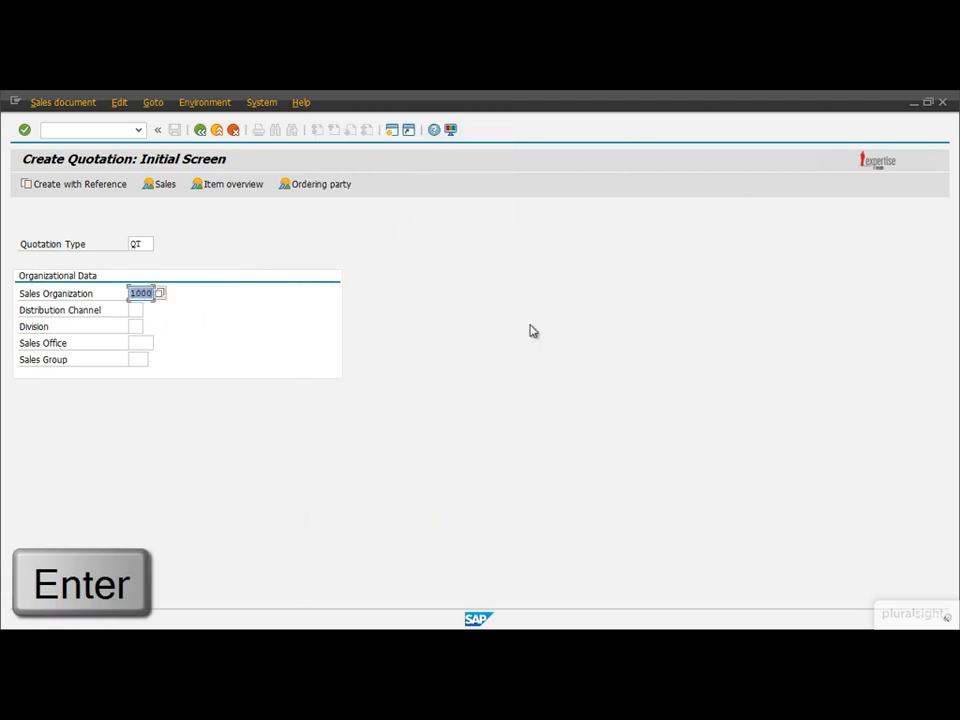
Step: Look up the distribution channels and choose 10, Final customer sales
click(135, 310)
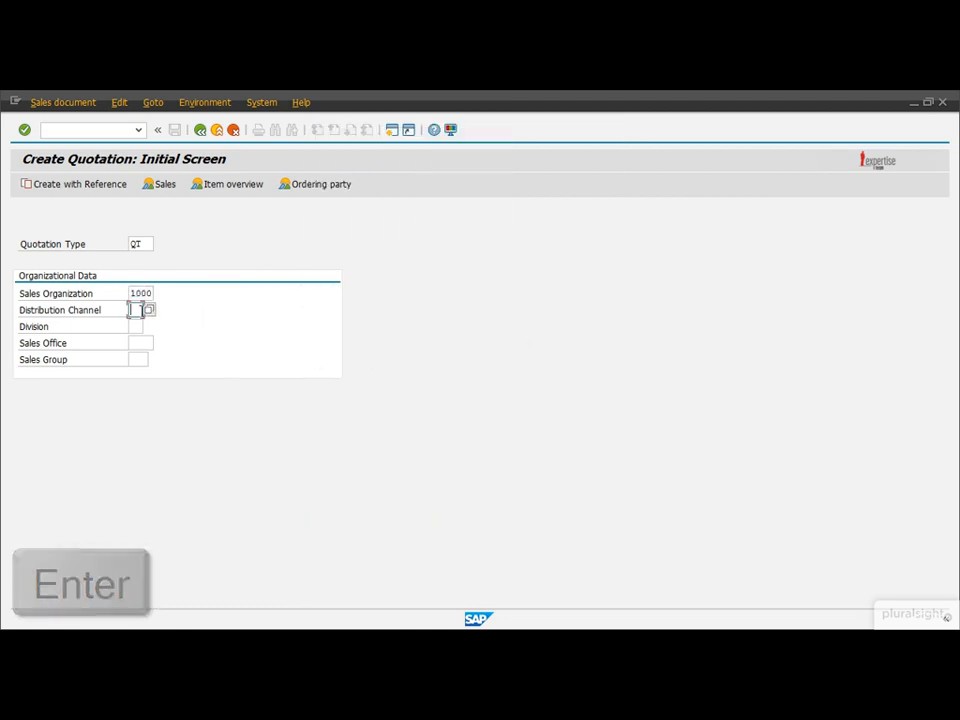
click(150, 312)
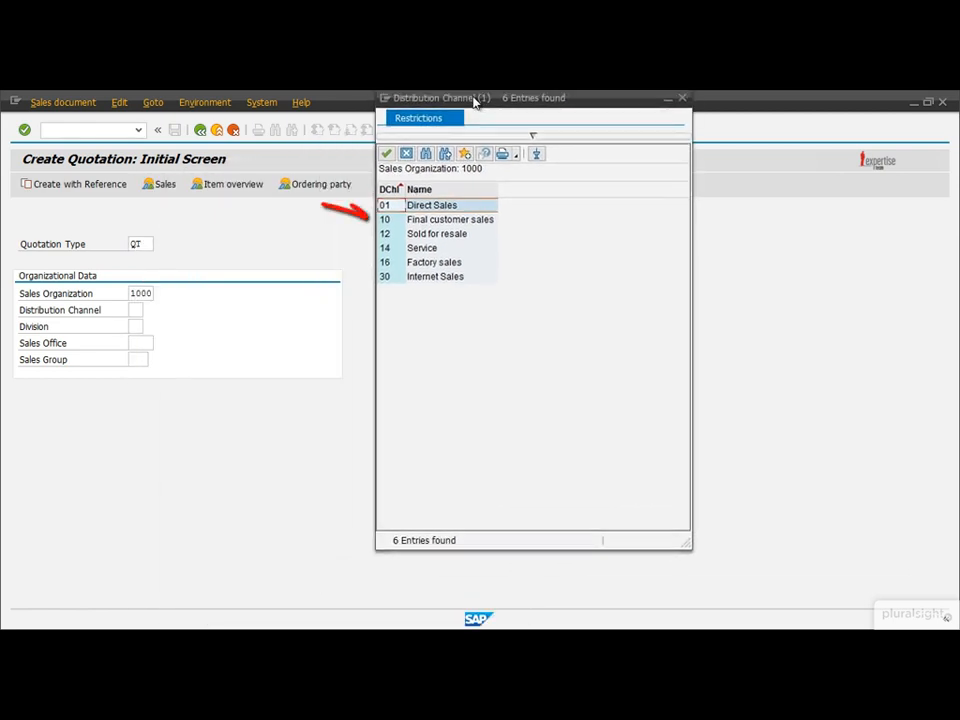
click(491, 219)
key(Return)
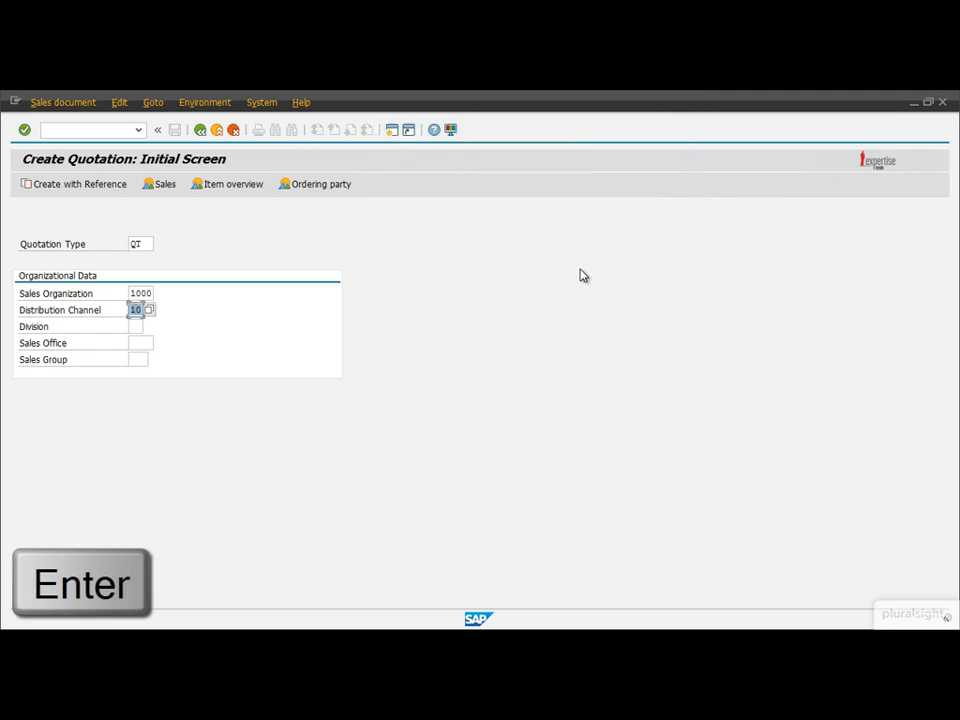
Step: Look up the divisions and choose 00 for the quotation's organizational data
click(131, 326)
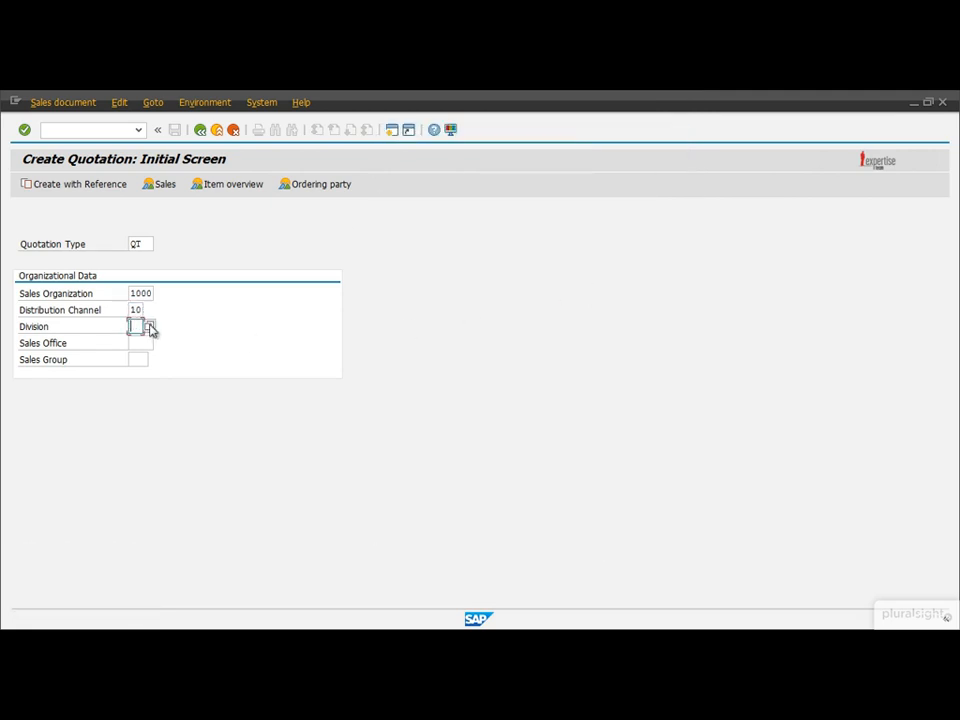
click(149, 327)
drag(236, 124, 398, 145)
key(Return)
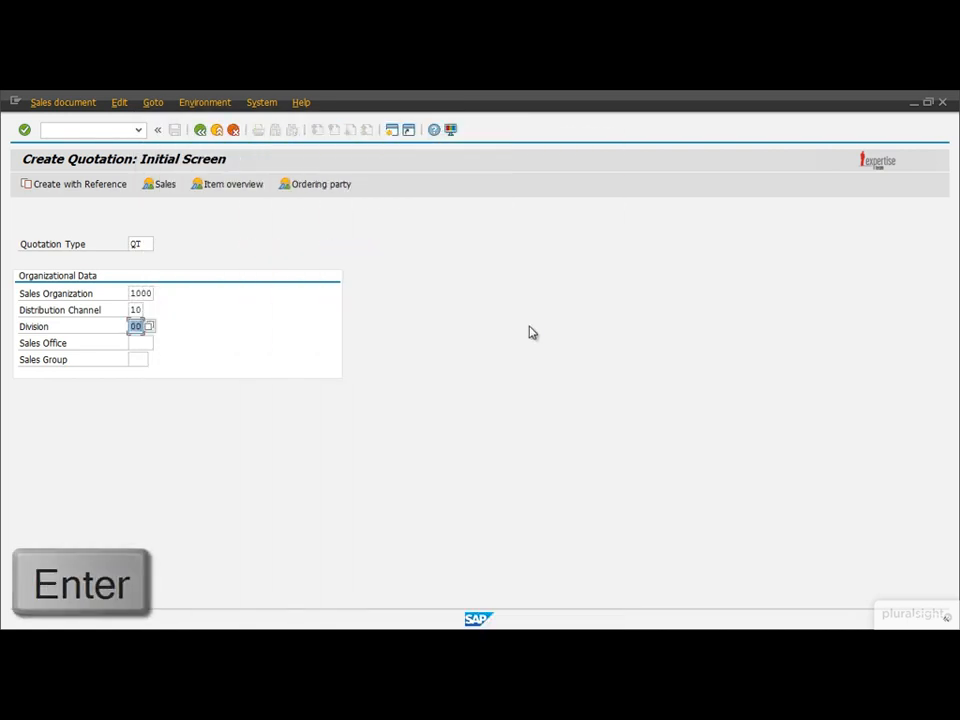
Step: Leave the sales office and sales group empty and proceed to the quotation overview
click(146, 341)
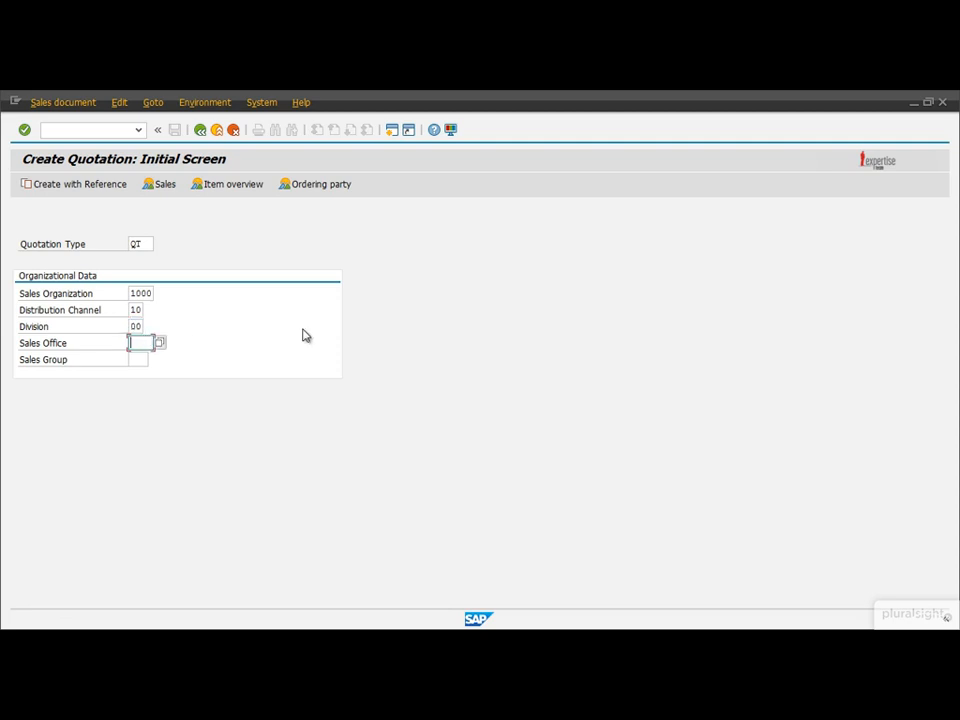
key(Return)
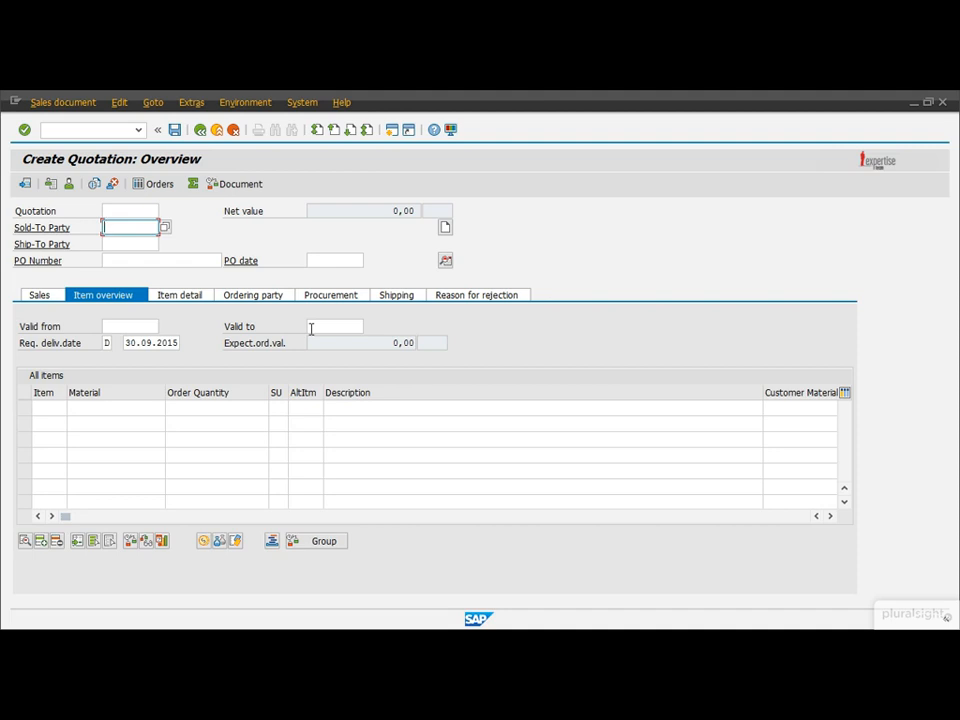
key(Return)
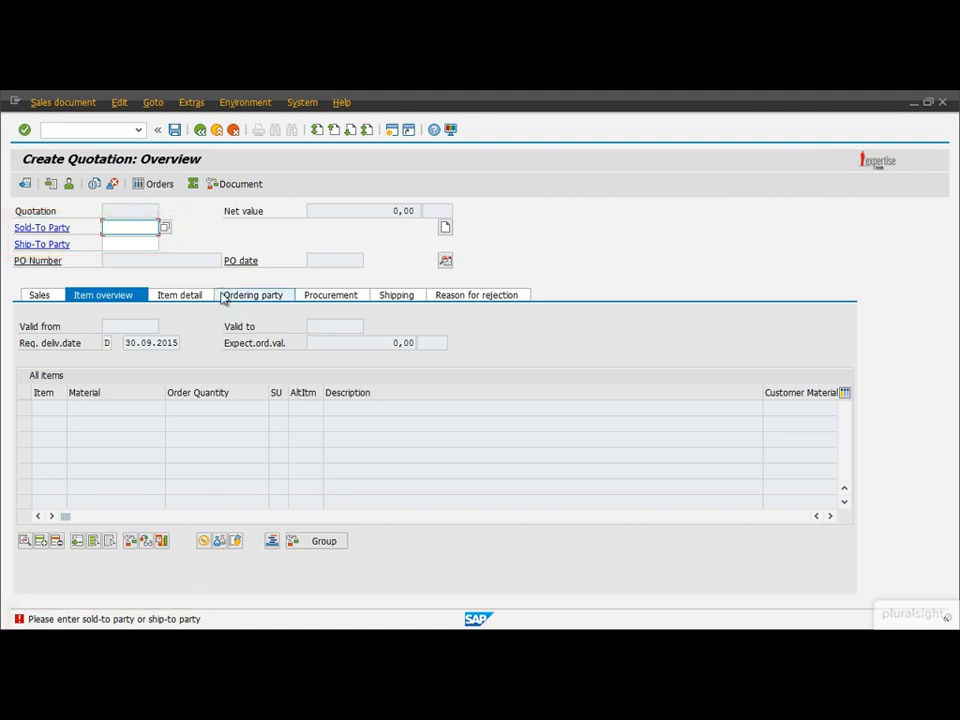
Step: Find customers matching T-S62* and assign the first Etelko Textilien entry in Mainz as the sold-to party
click(166, 228)
click(376, 285)
text(T-S62*)
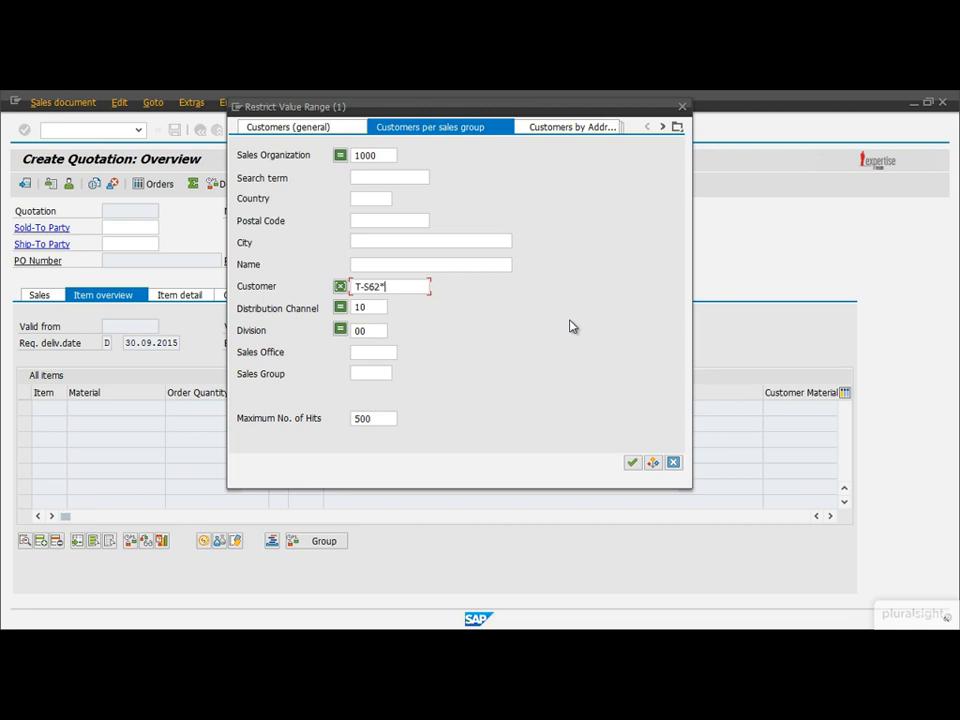
click(632, 462)
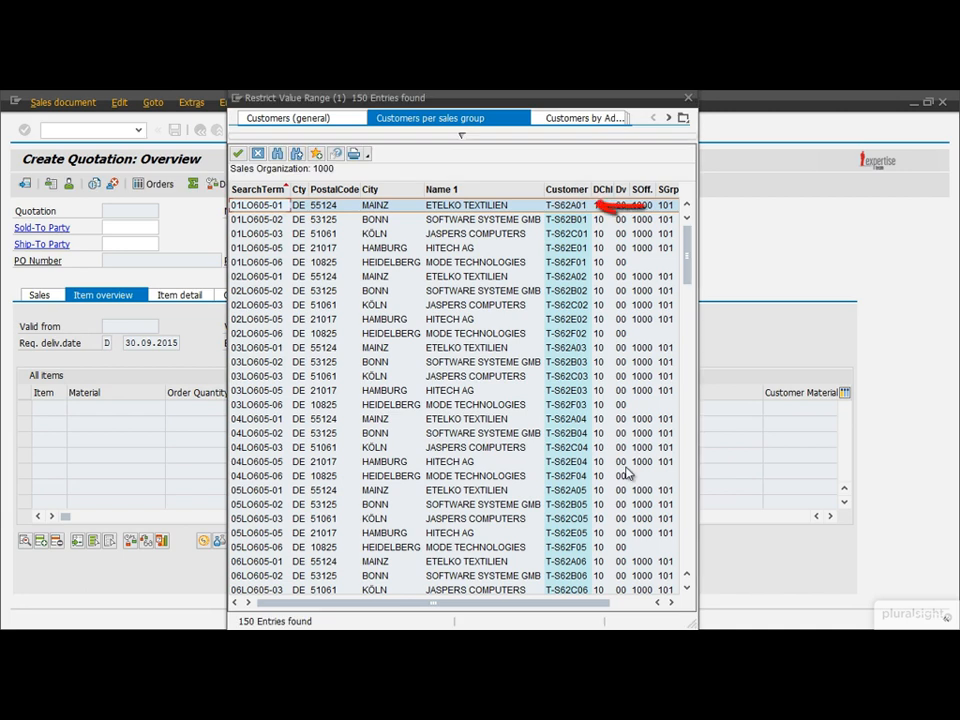
double_click(446, 212)
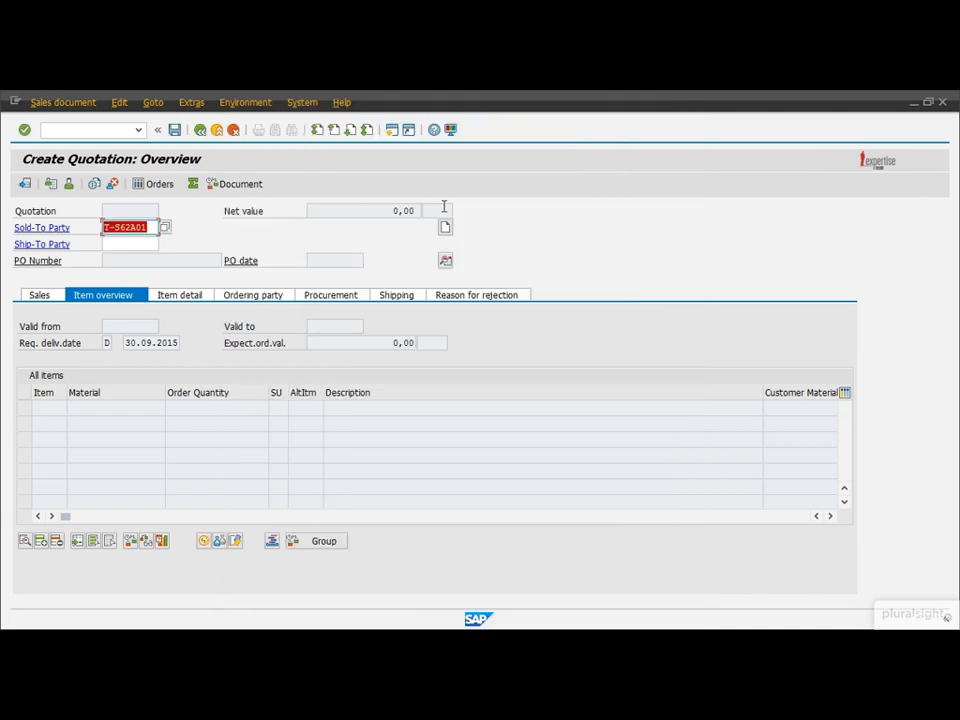
key(Return)
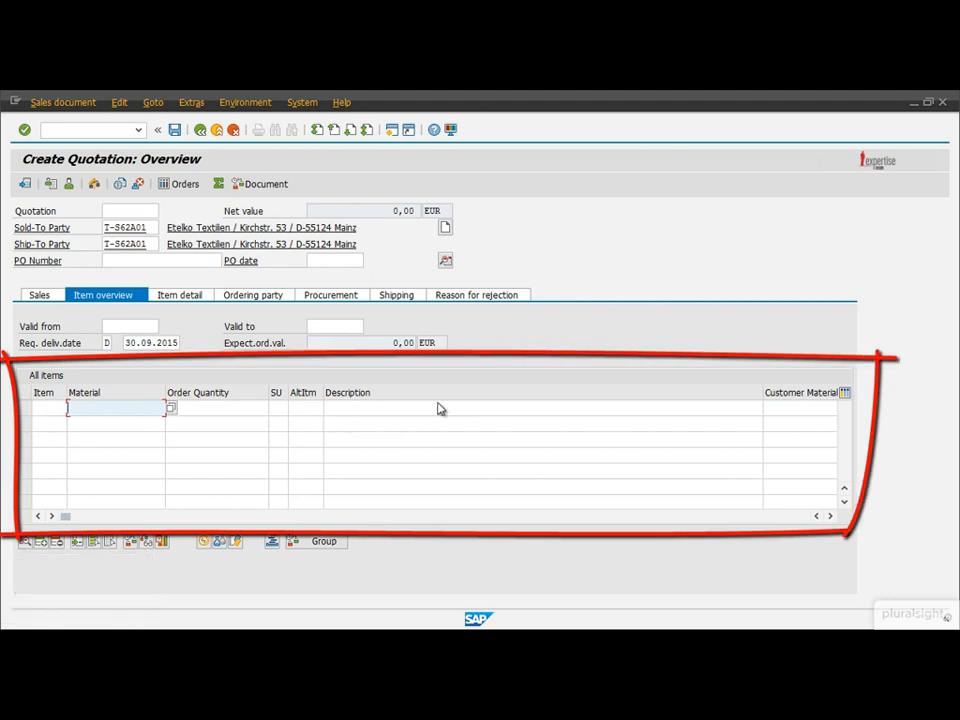
Step: Search materials for T-BW03* and add ball bearing T-BW03-03 as the first item with an order quantity of 25
click(171, 408)
click(208, 267)
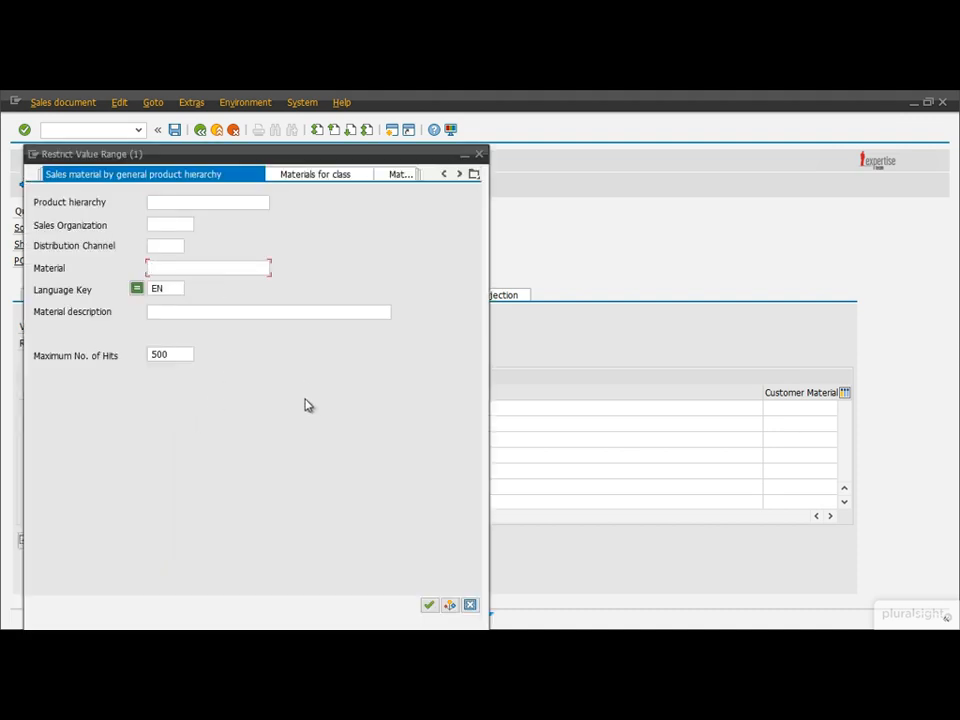
text(T-BW03*)
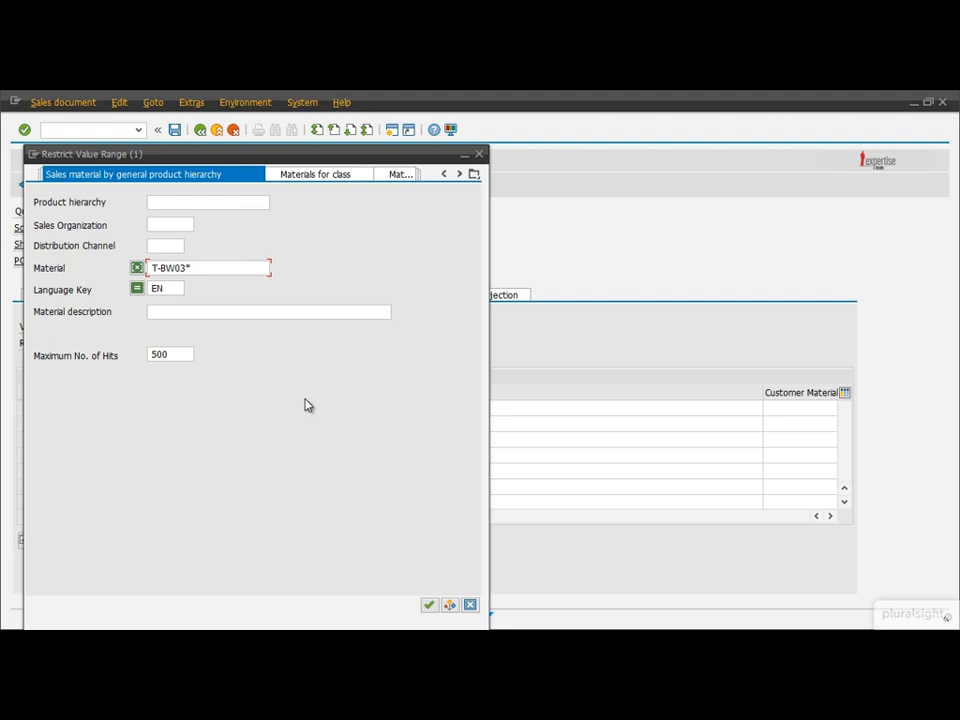
click(428, 606)
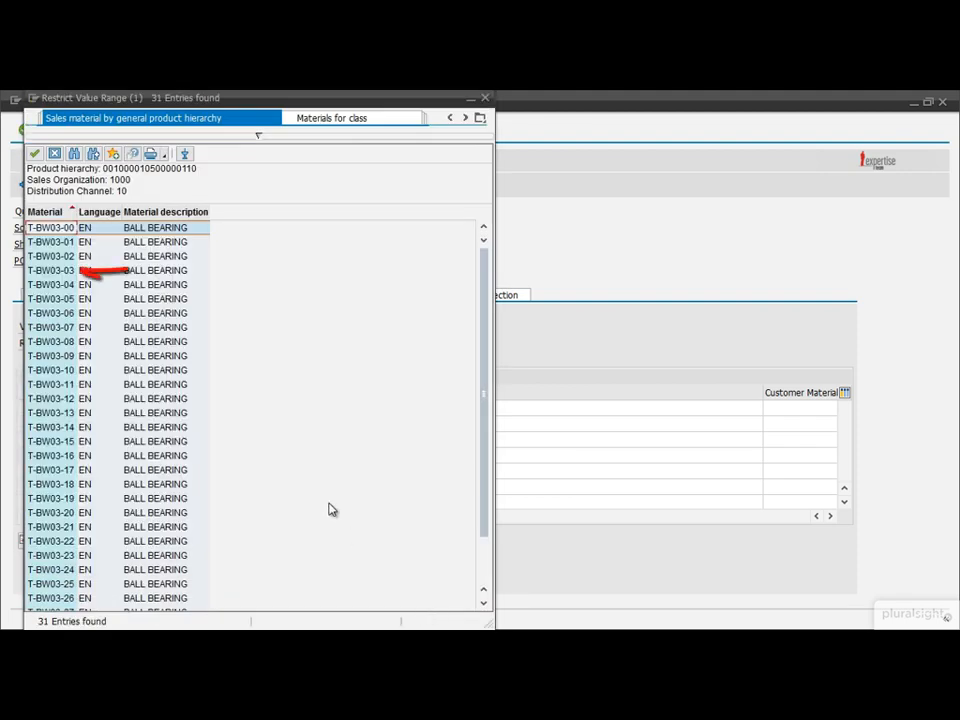
click(75, 271)
key(Return)
key(Return)
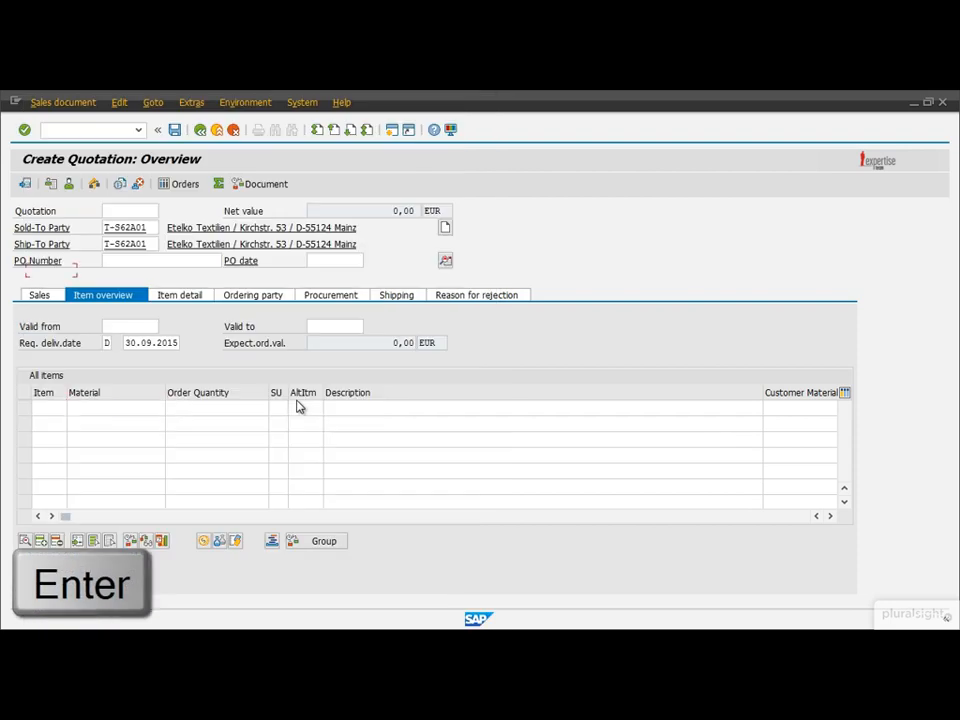
click(240, 408)
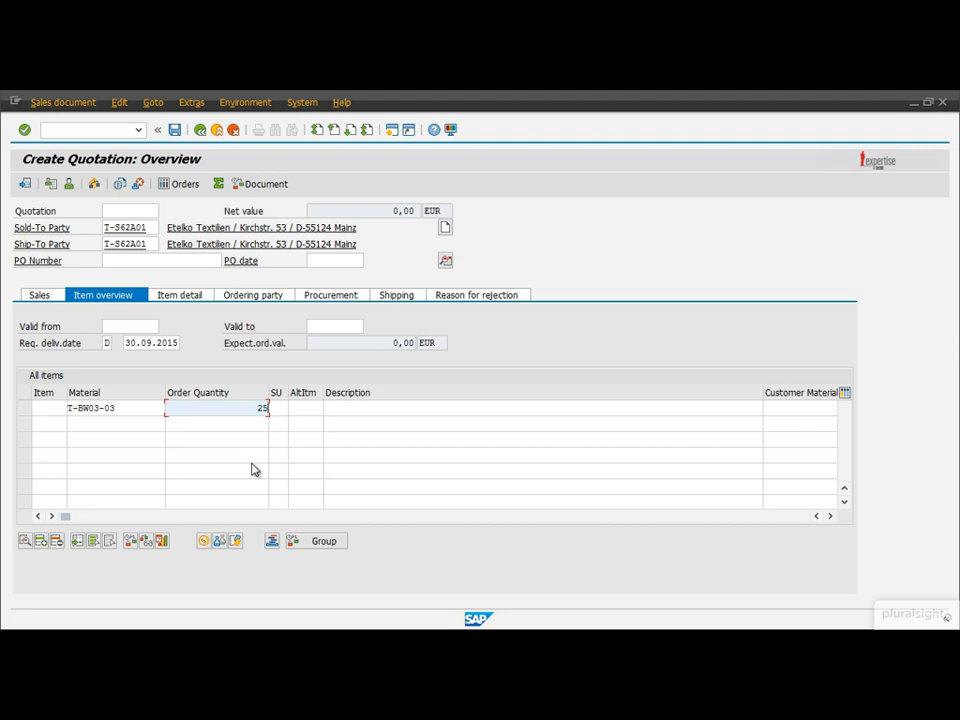
key(Return)
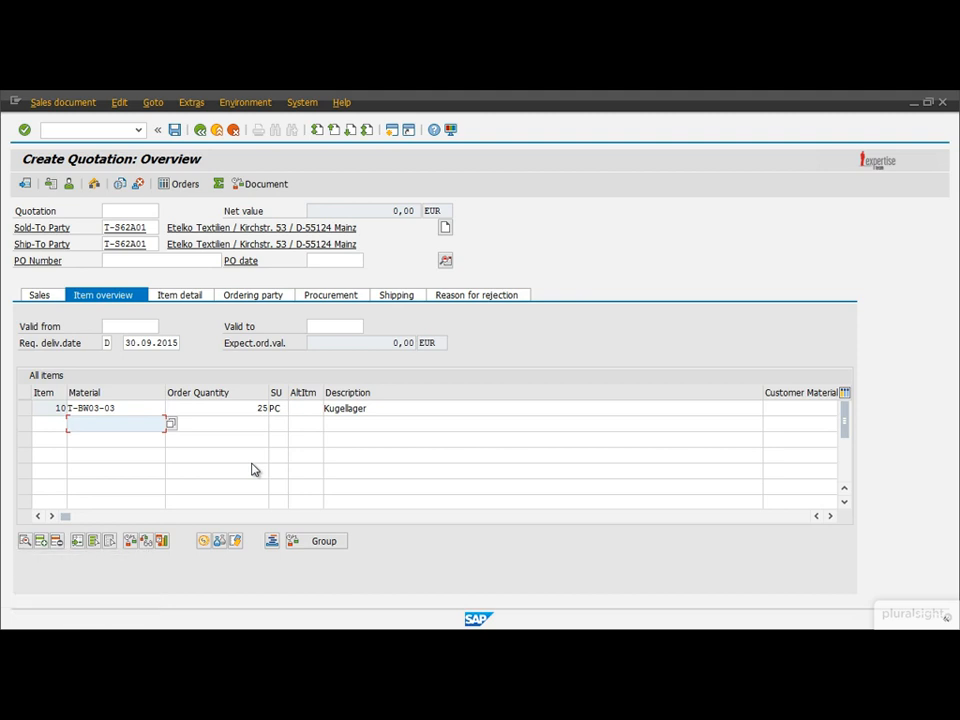
Step: Look through the further columns of the item table, such as plant, price list and billing date
click(376, 515)
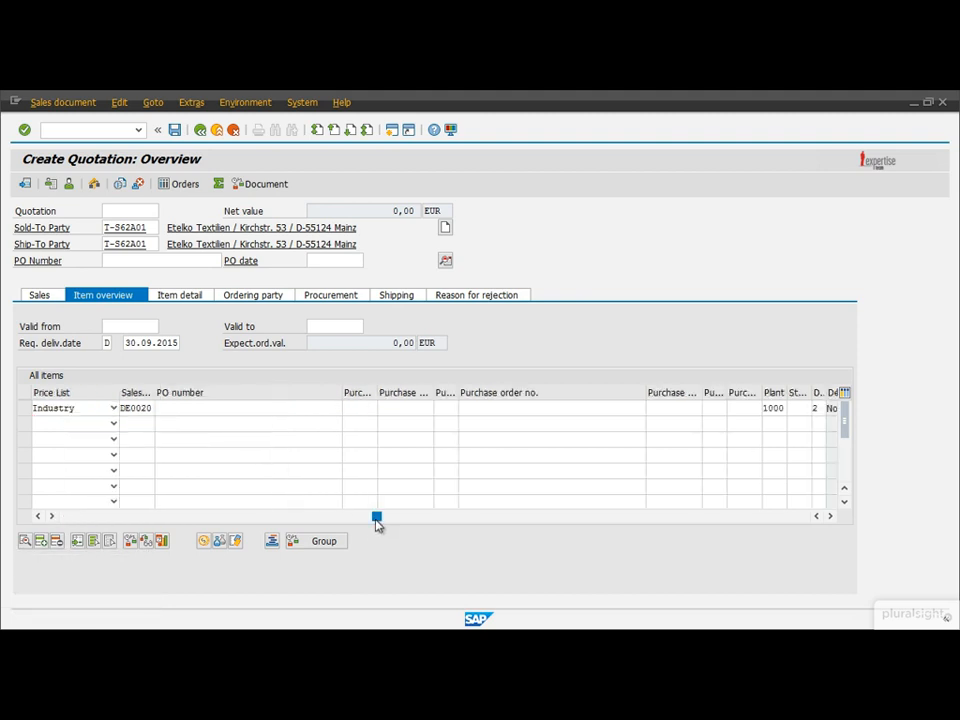
click(513, 518)
click(645, 518)
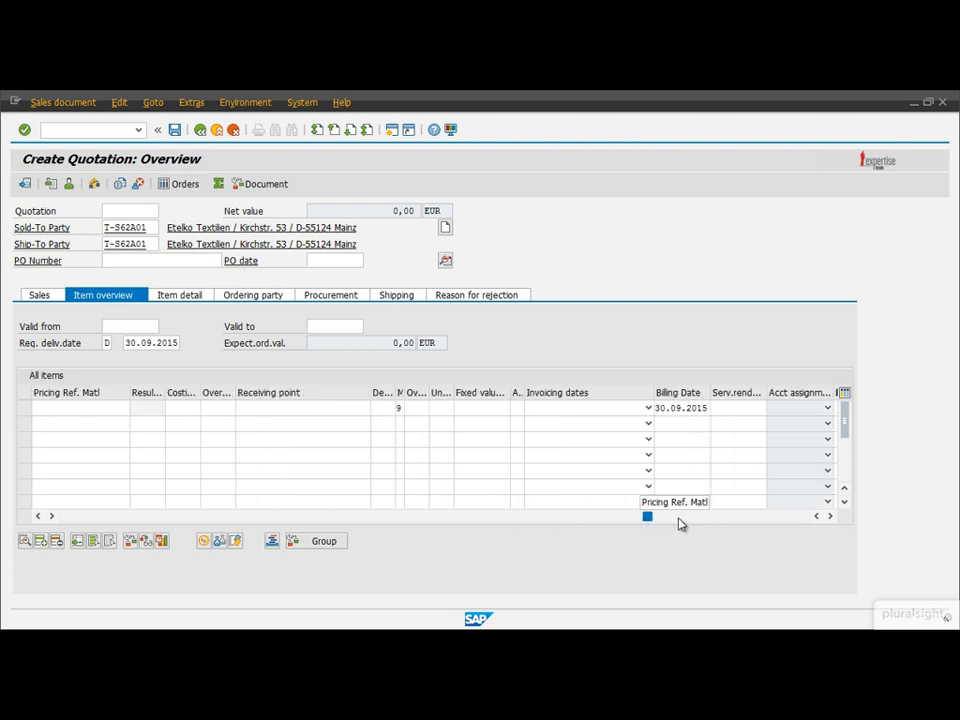
click(79, 516)
click(72, 516)
click(62, 517)
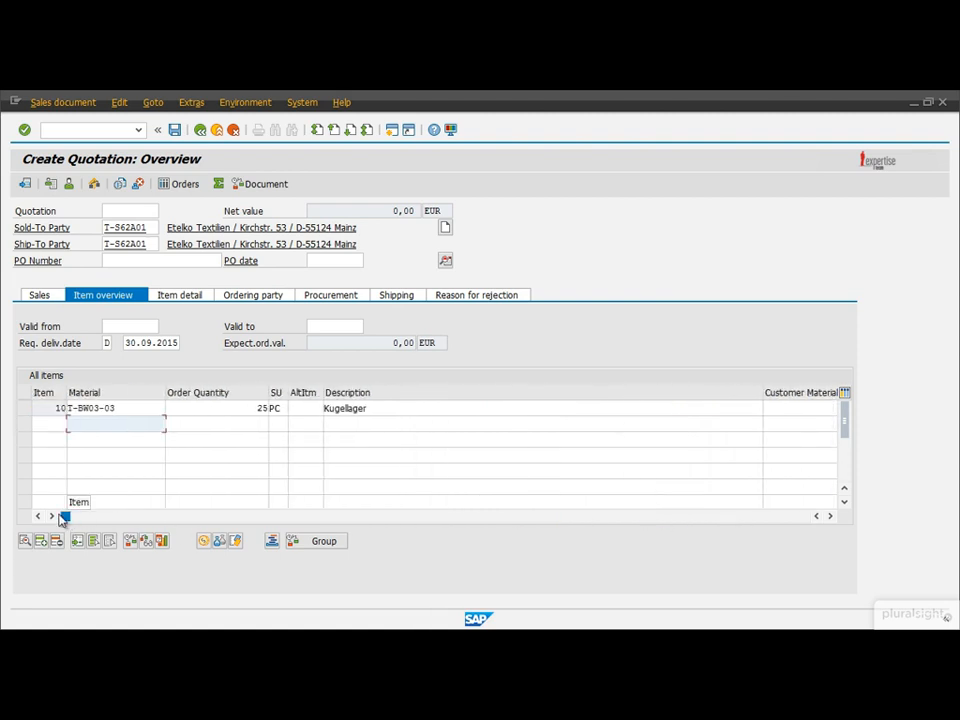
Step: Search materials for T-BW03* and add ball bearing T-BW03-10 as the second item with an order quantity of 5
click(148, 424)
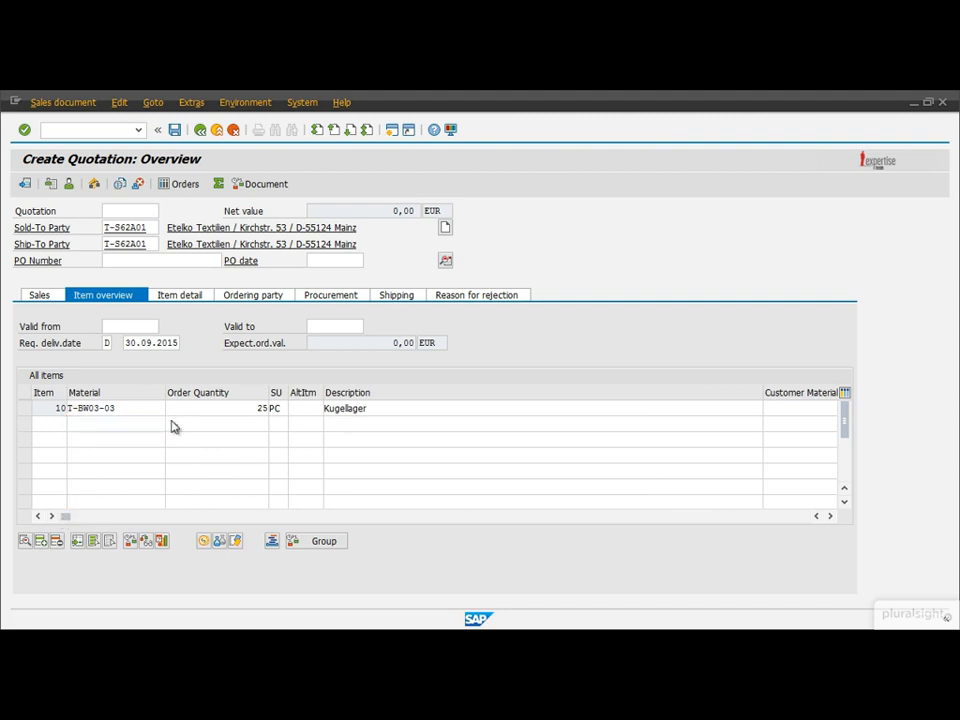
click(172, 425)
click(186, 269)
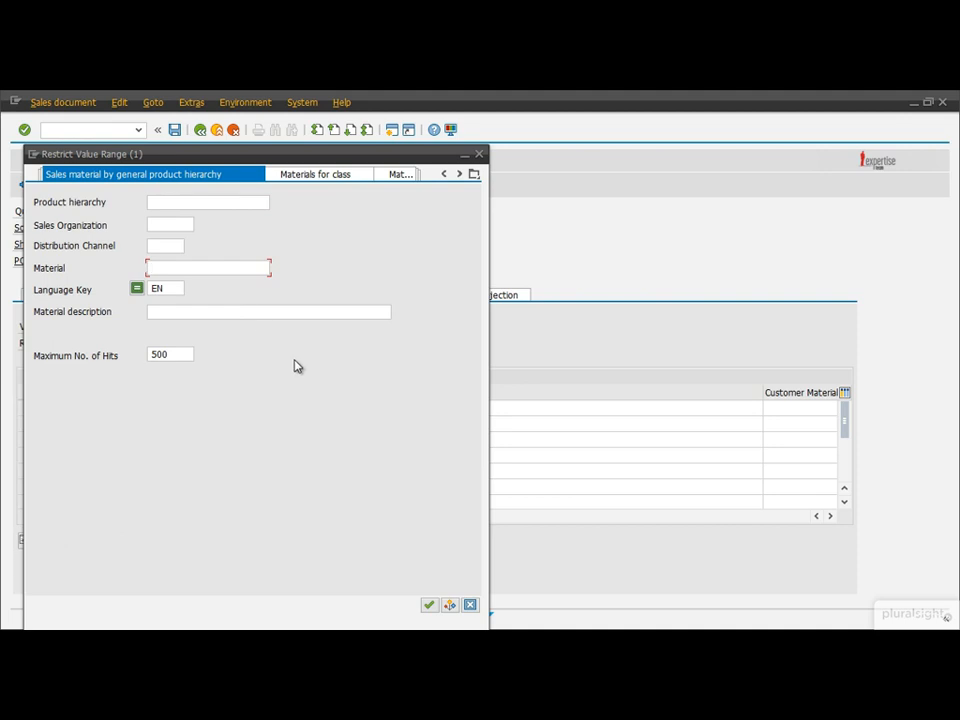
text(T-BW03*)
click(429, 605)
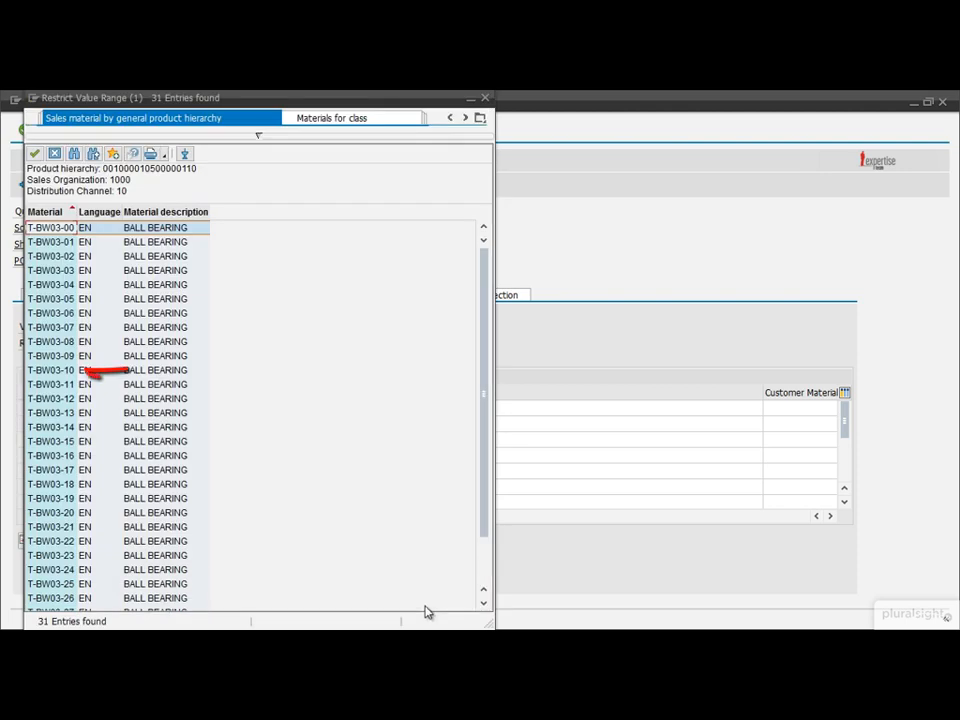
click(52, 376)
key(Return)
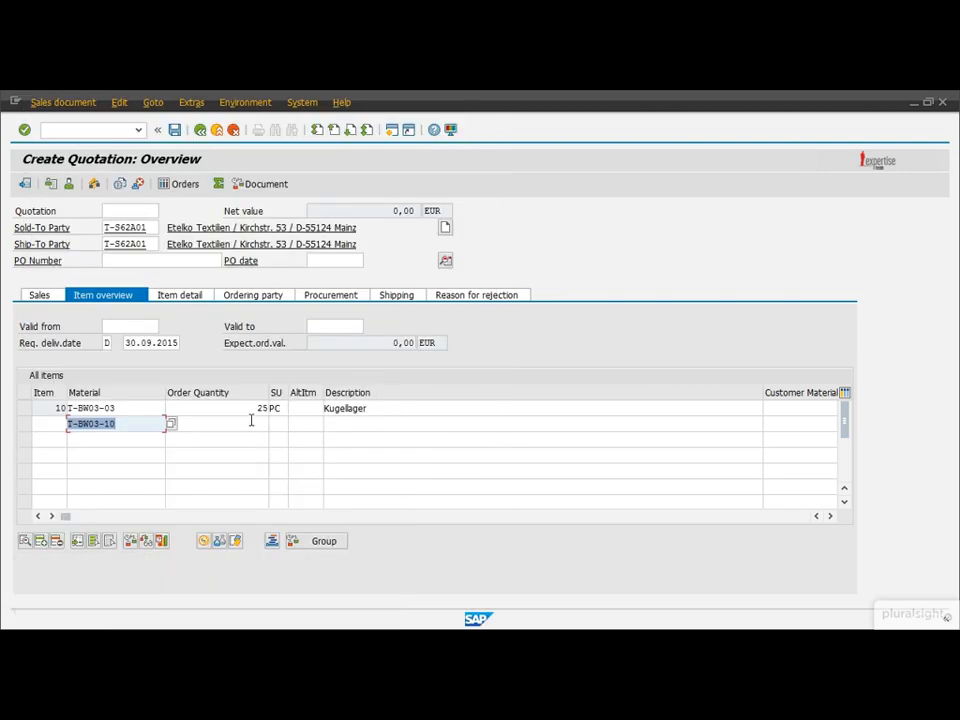
click(251, 421)
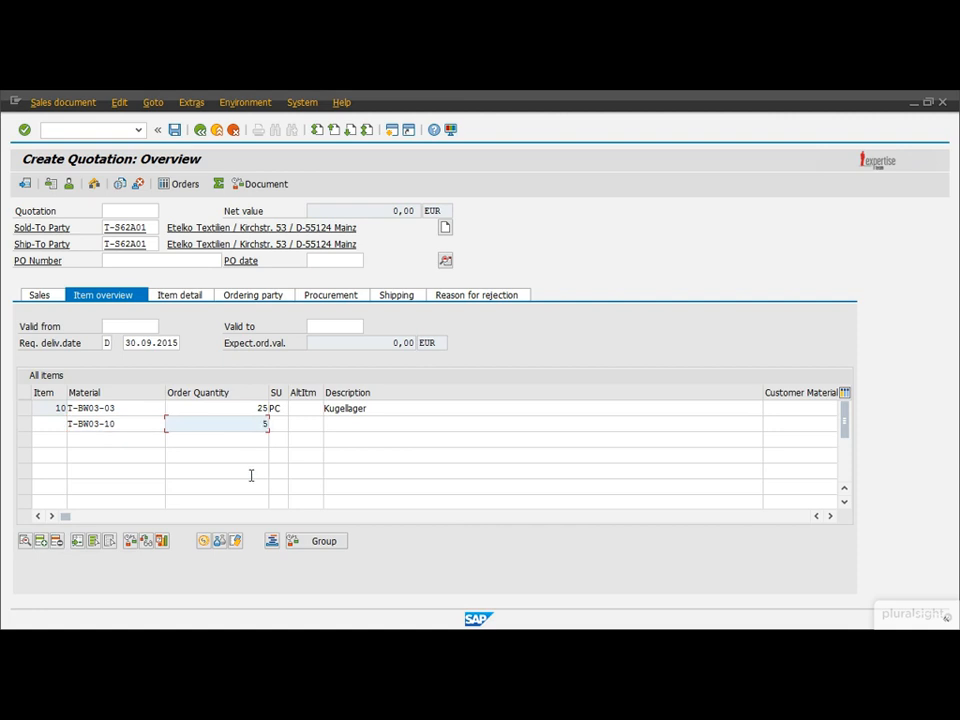
key(Return)
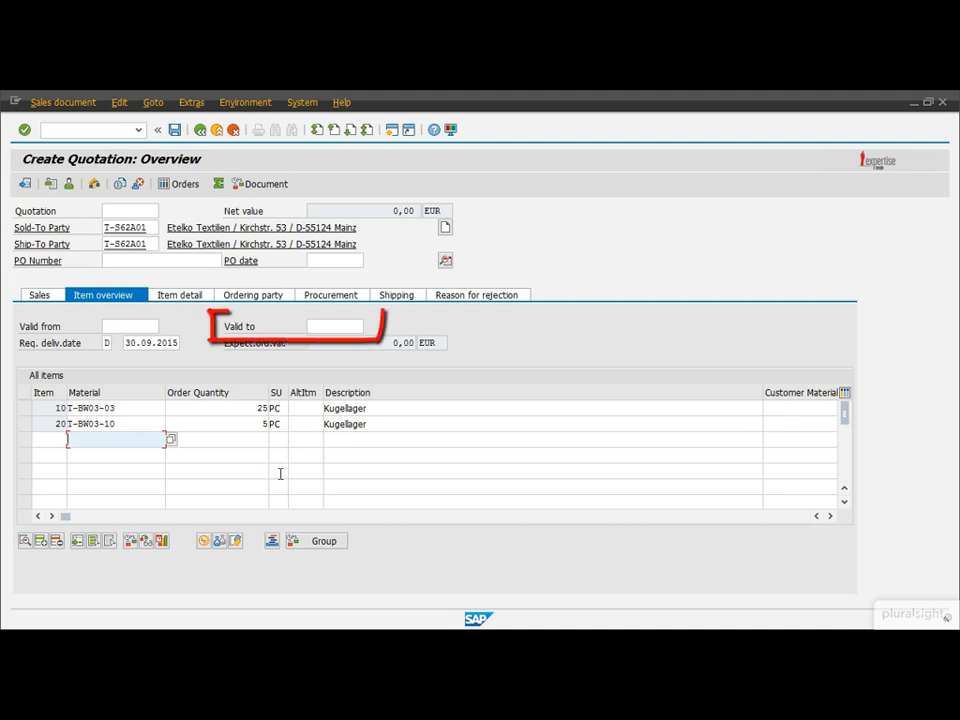
Step: Set the quotation's valid-to date to 10.10.2015 using the calendar and save the quotation
click(319, 324)
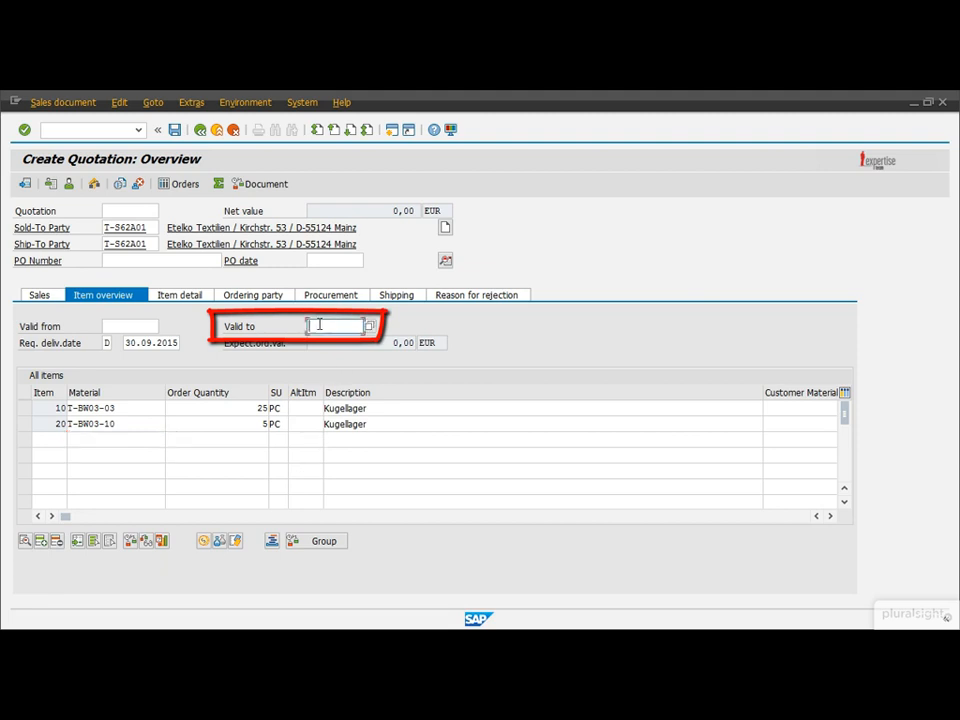
click(371, 330)
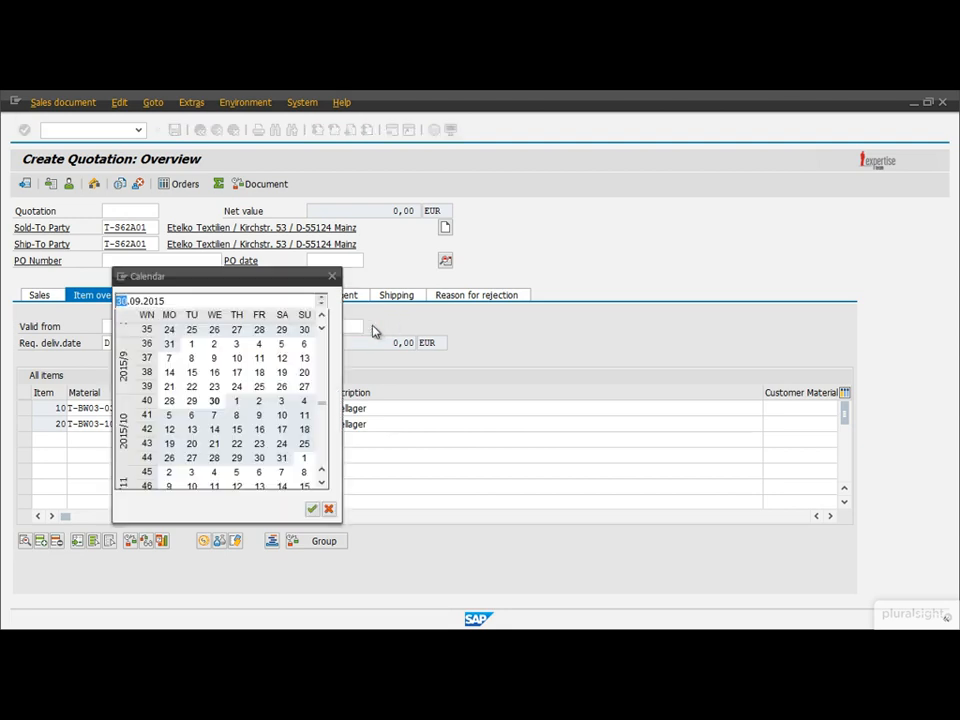
drag(225, 281, 487, 267)
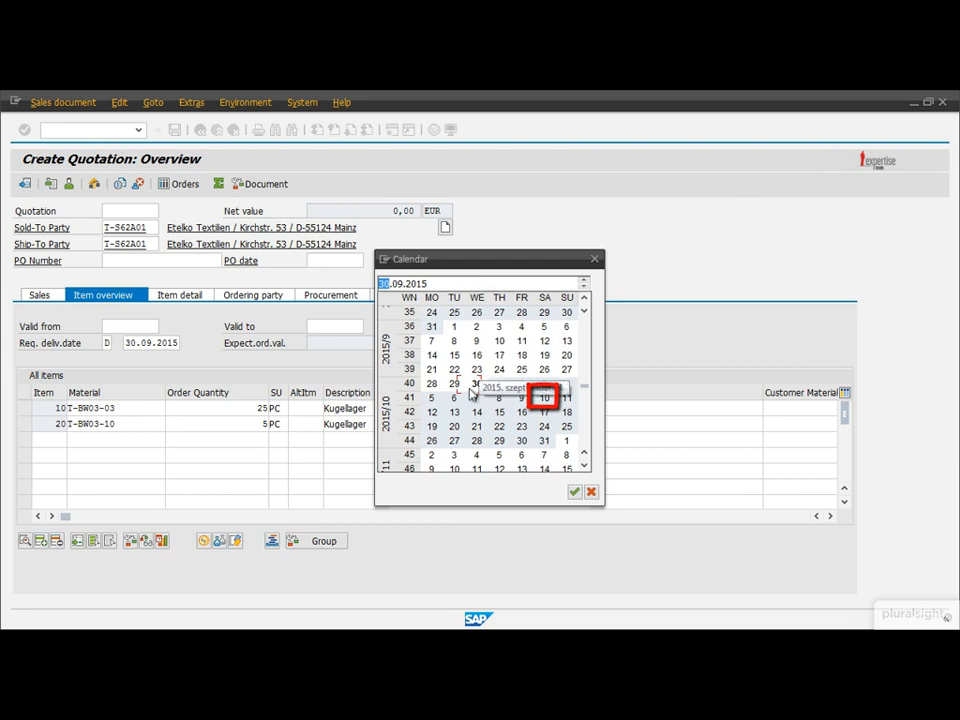
double_click(544, 400)
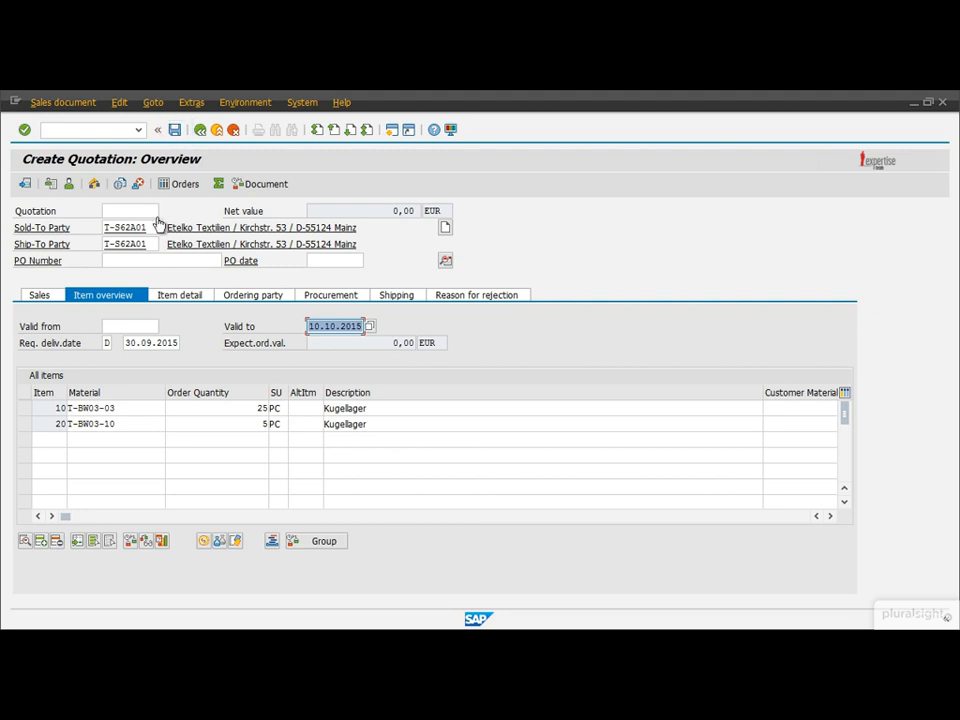
click(174, 131)
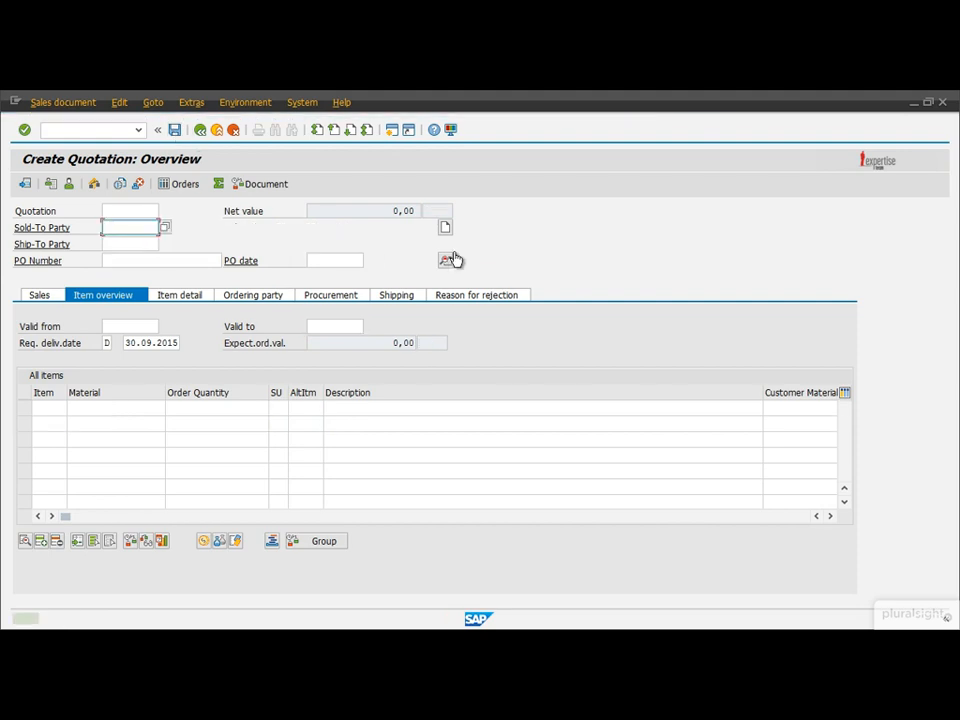